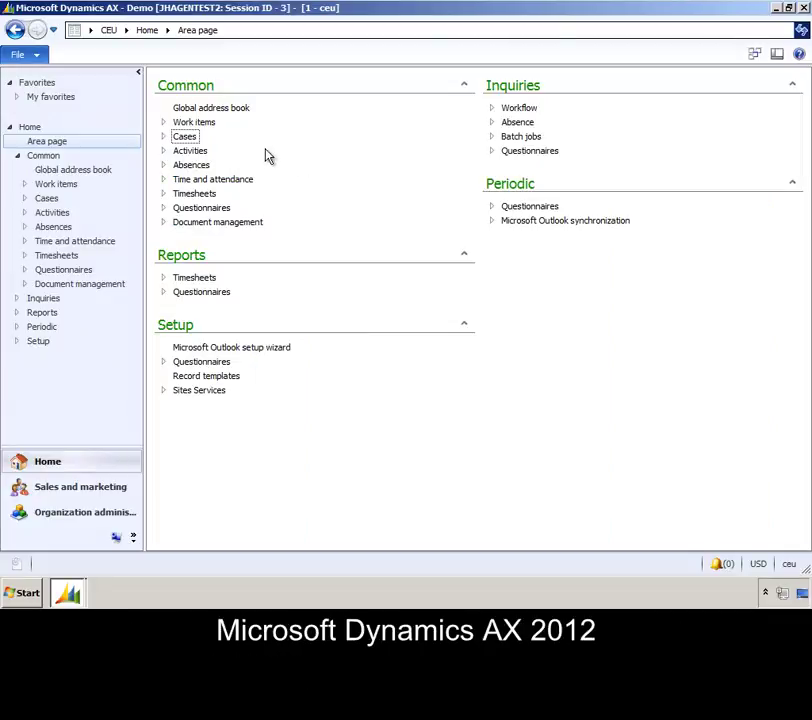
- Expand Common > Cases on the Home area page and show All cases
click(163, 137)
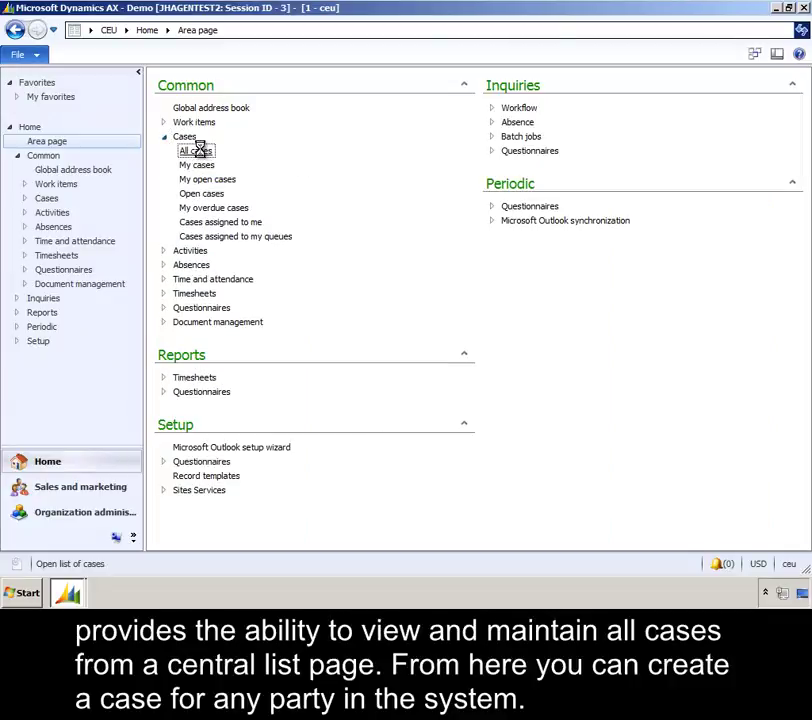
click(200, 152)
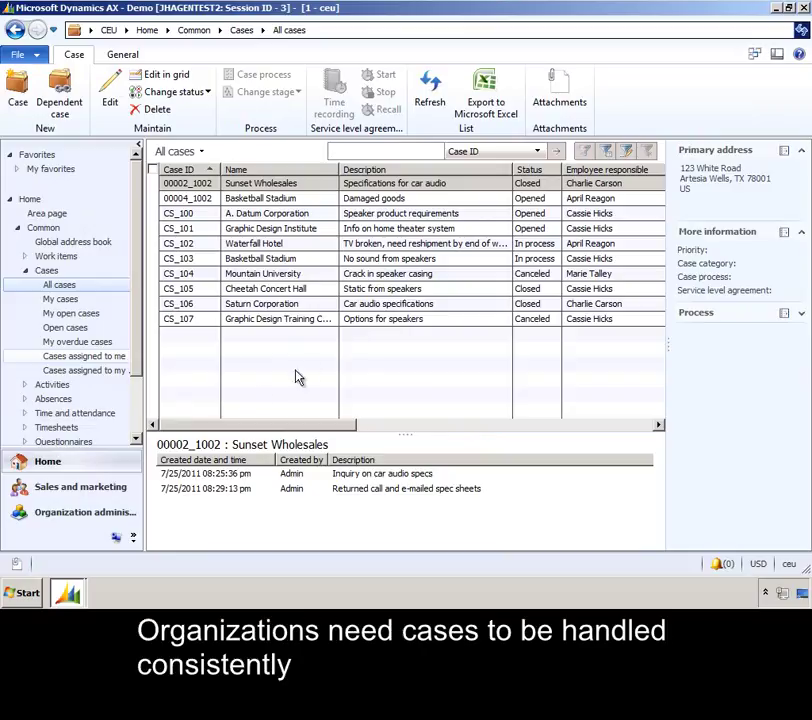
- Open Case processes under Organization administration and review the Returns process's 'Is it damaged?' step
click(97, 522)
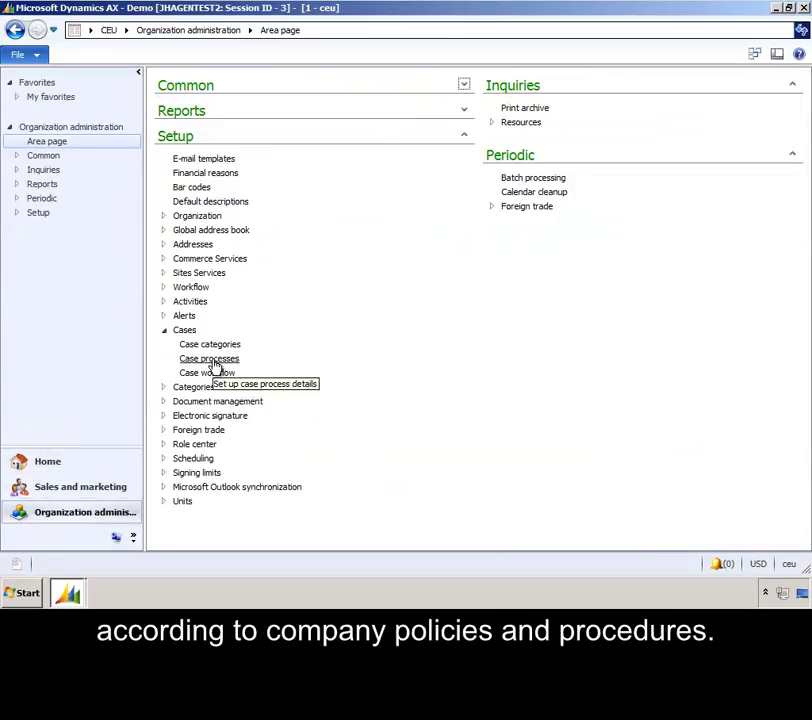
click(212, 359)
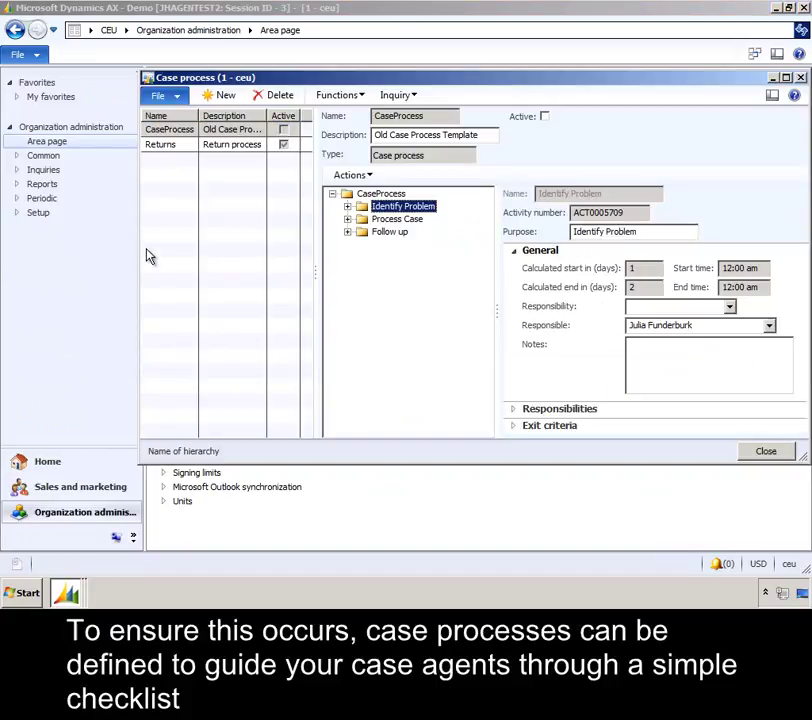
click(254, 150)
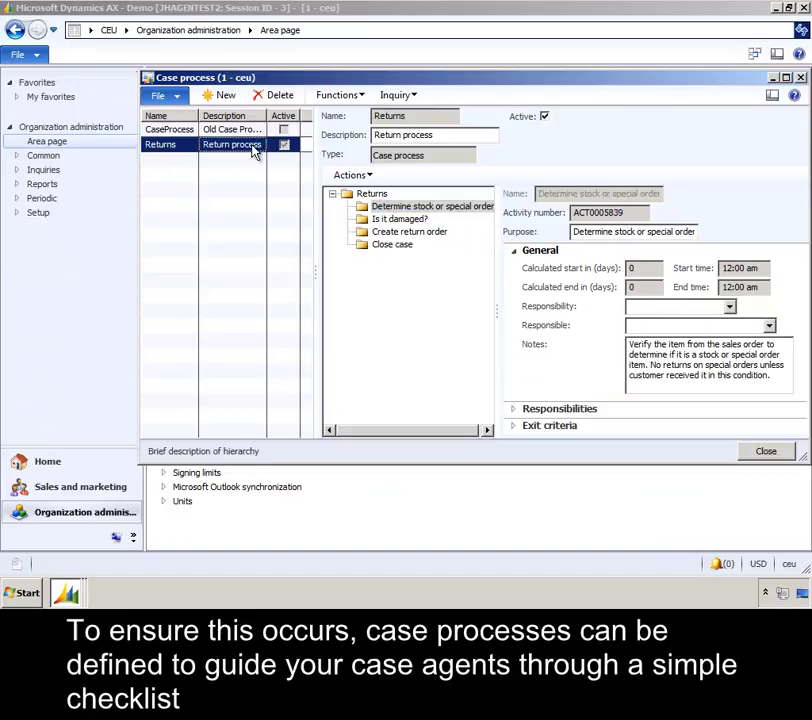
click(408, 221)
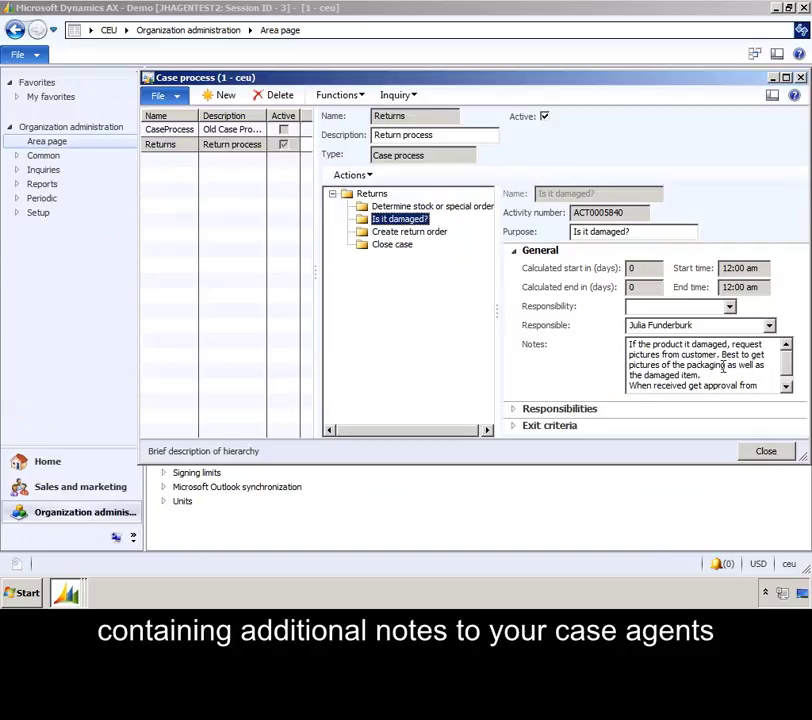
- Expand the CaseProcess stages Identify Problem, Process Case, Solve Case and Follow up, then close the form
click(213, 134)
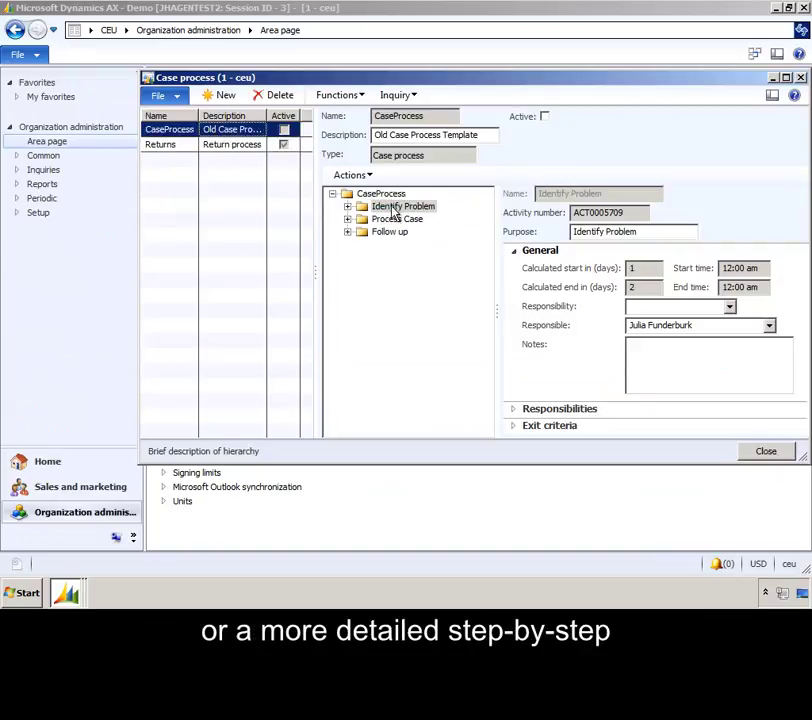
click(348, 207)
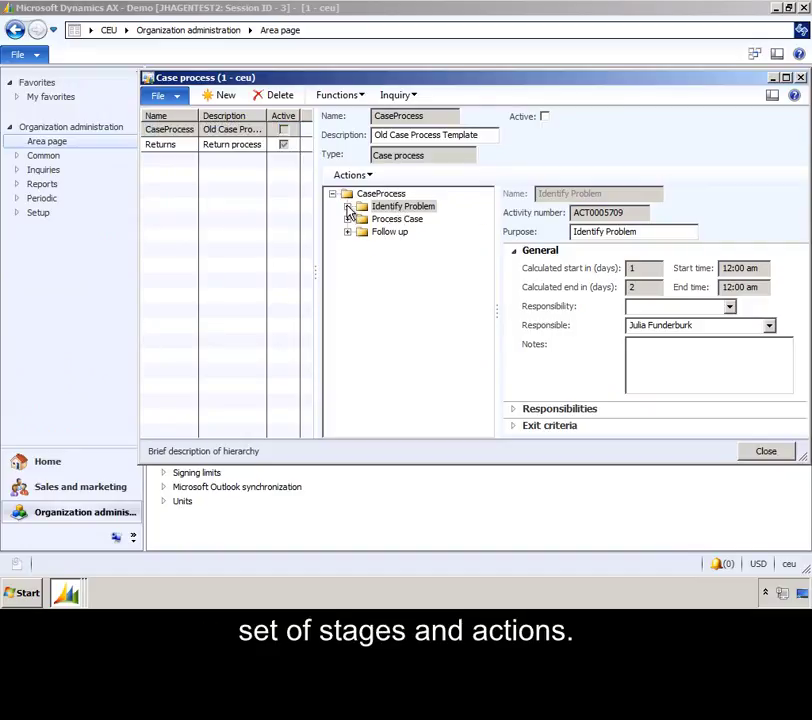
click(348, 232)
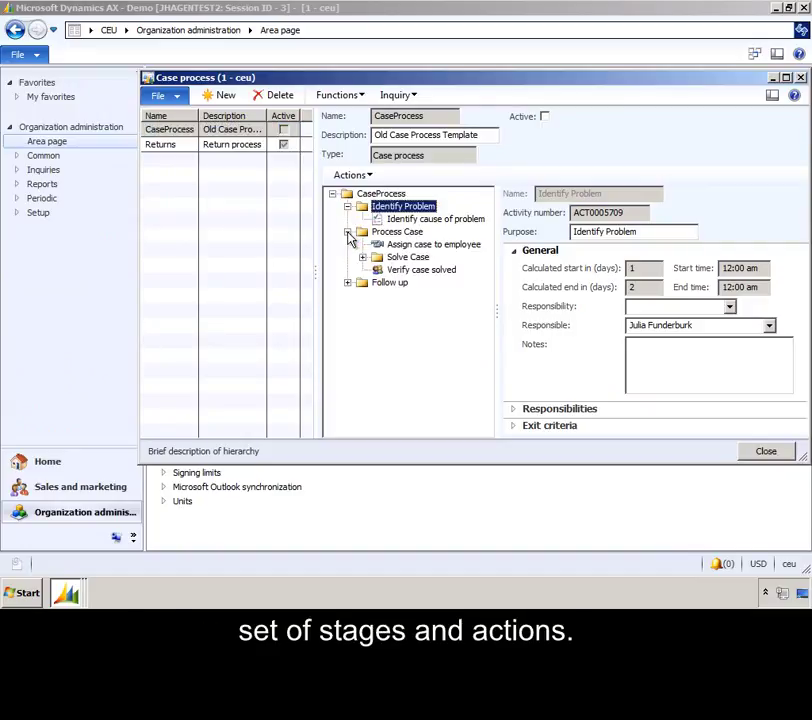
click(363, 257)
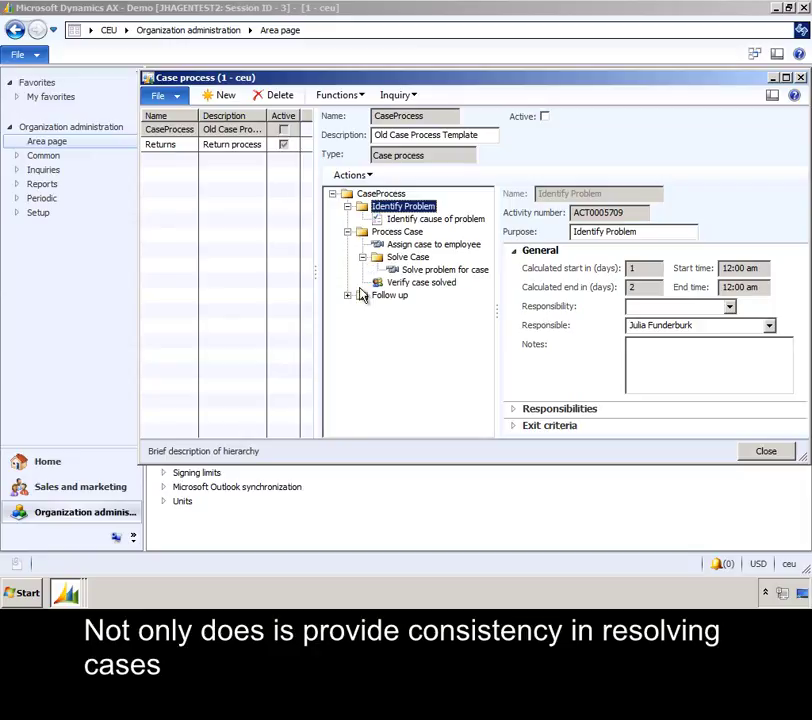
click(348, 296)
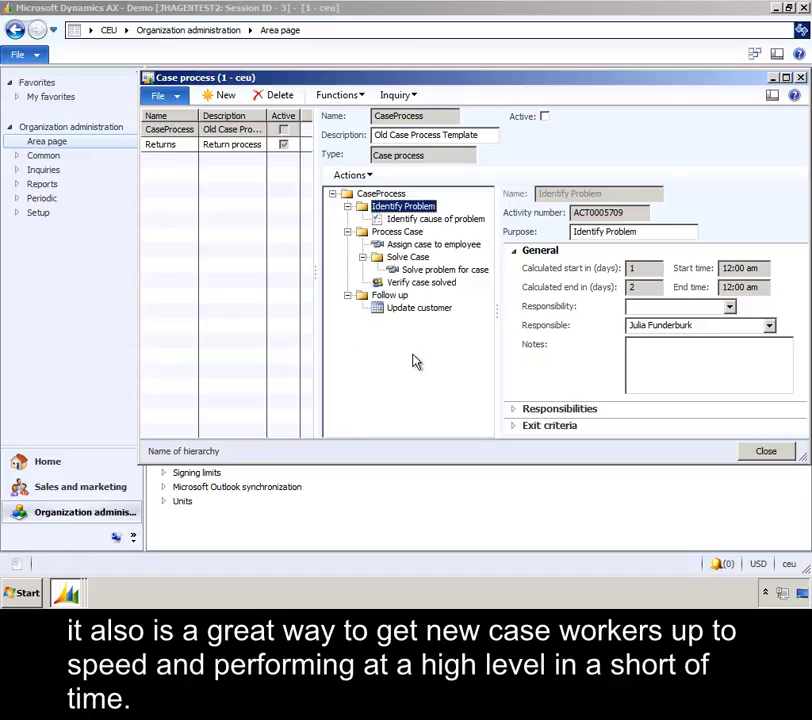
click(800, 77)
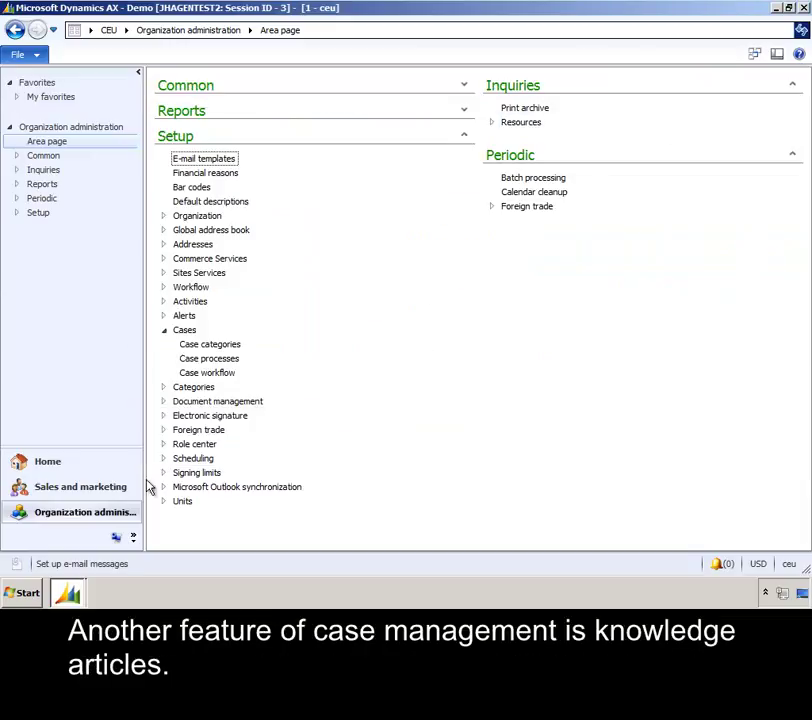
click(70, 596)
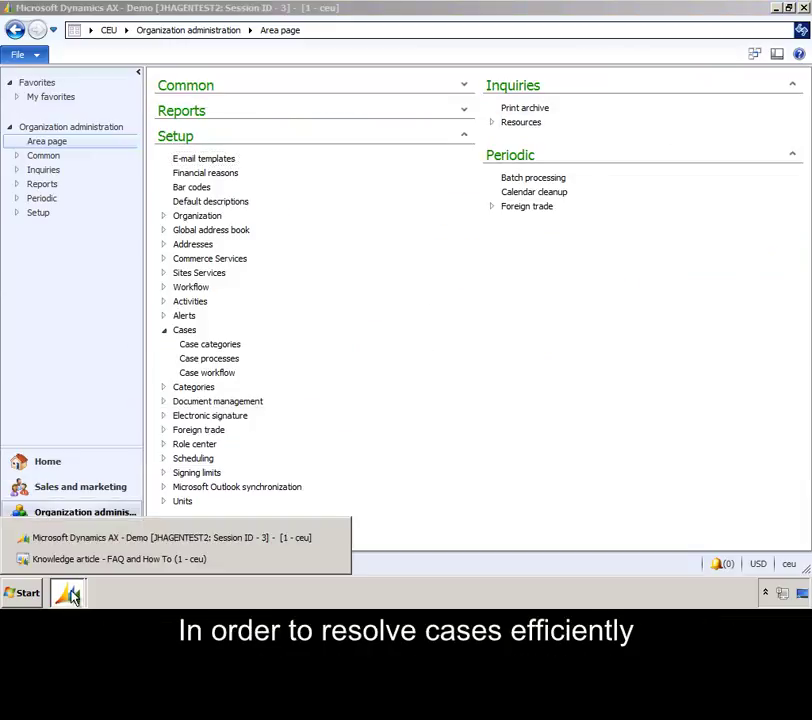
click(152, 560)
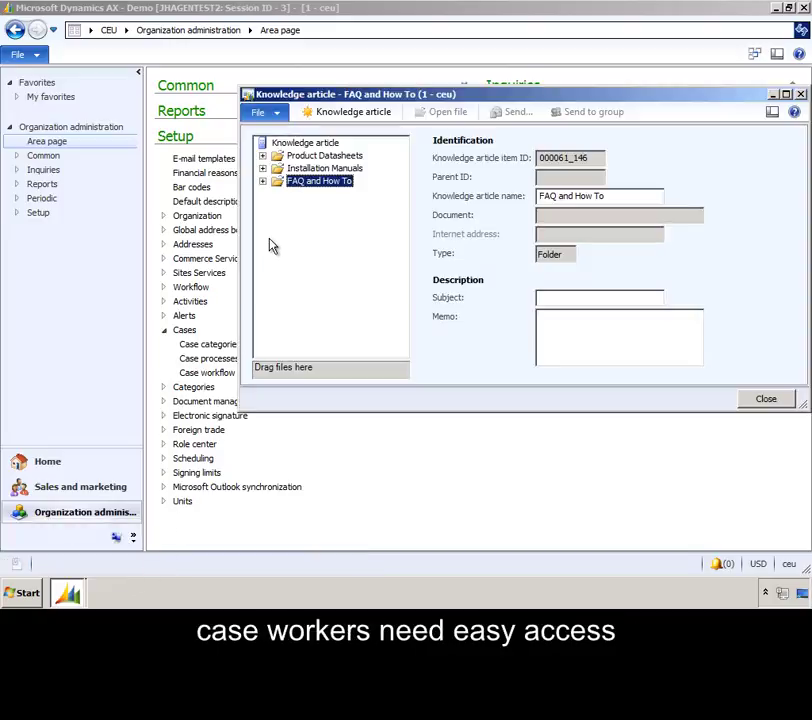
click(263, 157)
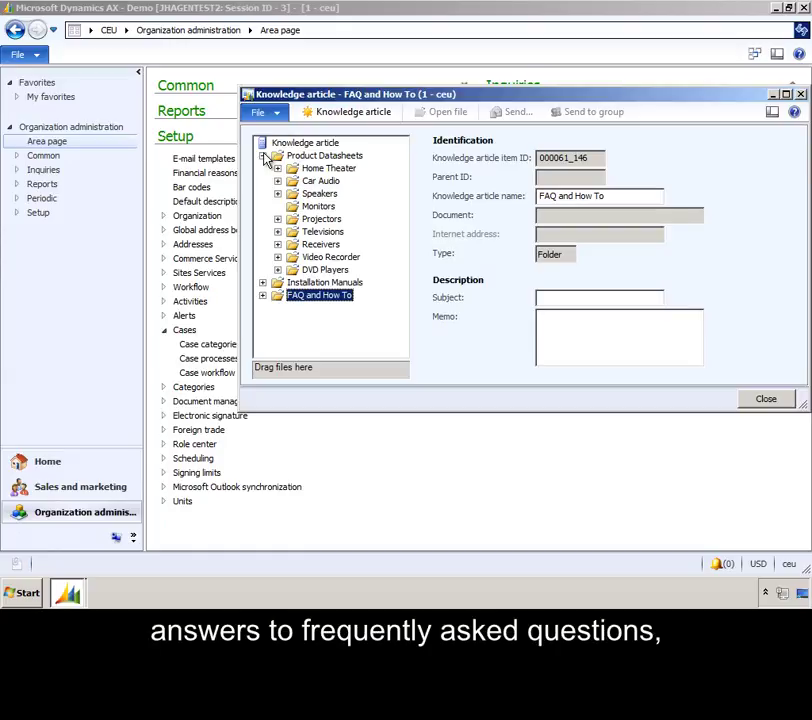
click(278, 194)
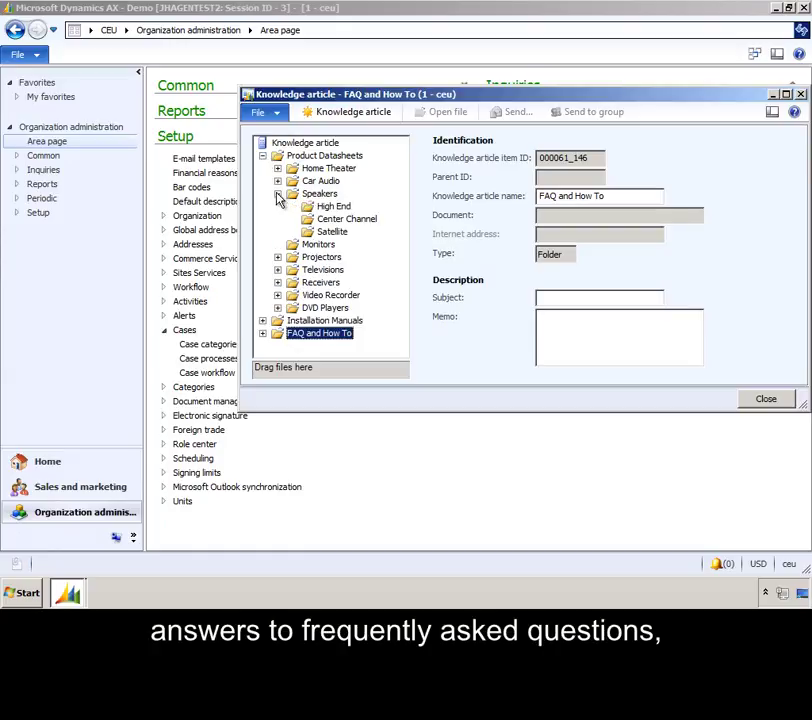
click(262, 157)
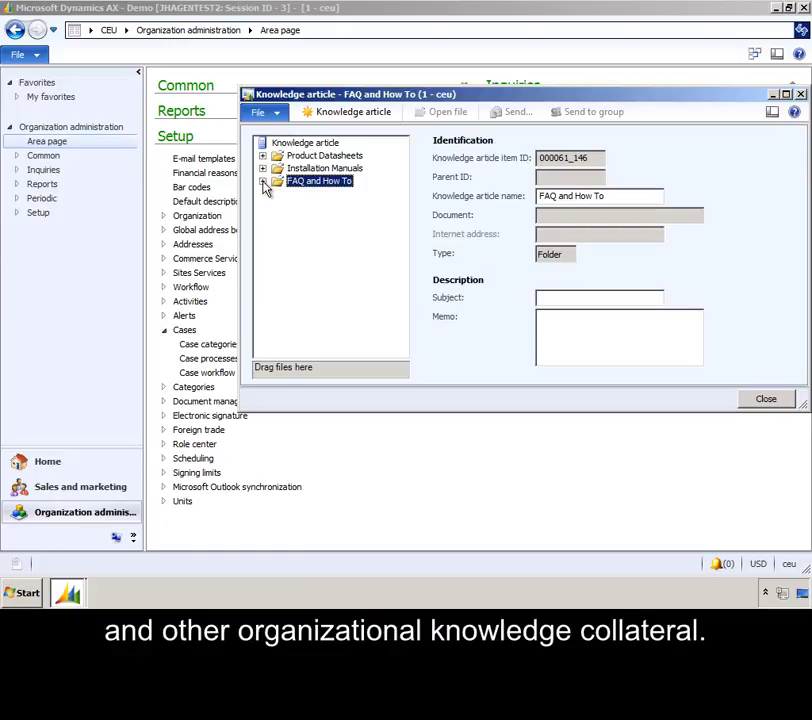
click(263, 182)
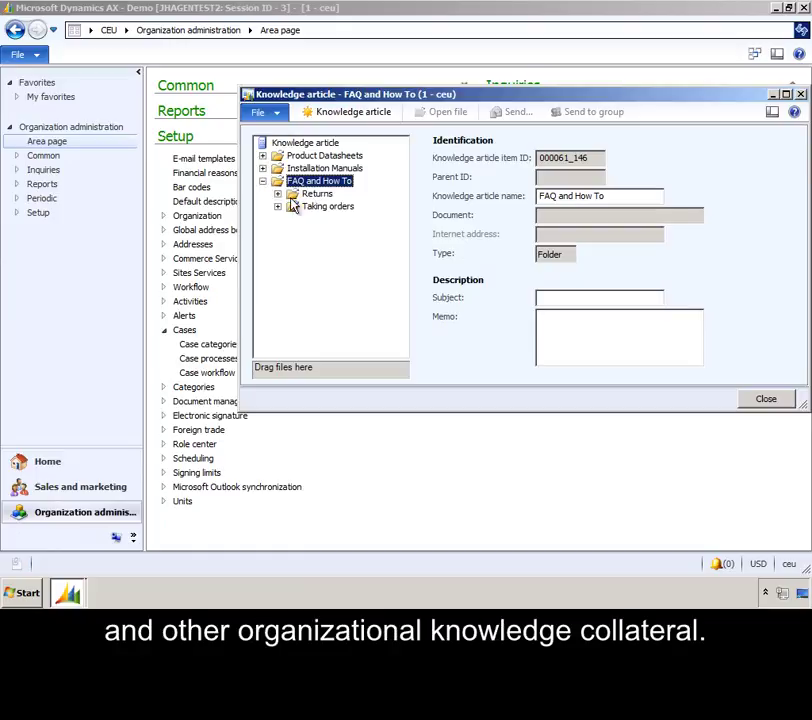
click(278, 194)
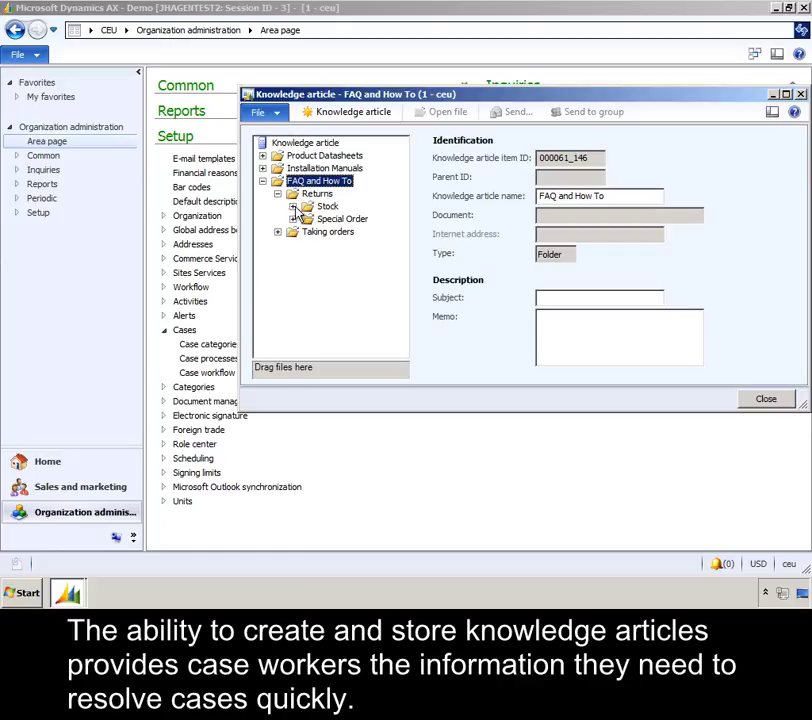
click(292, 206)
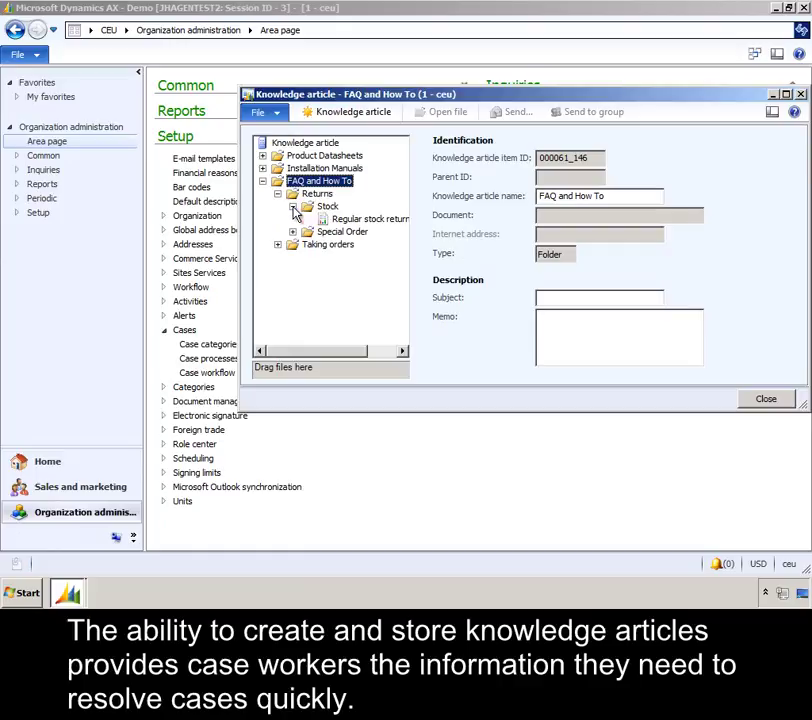
click(345, 222)
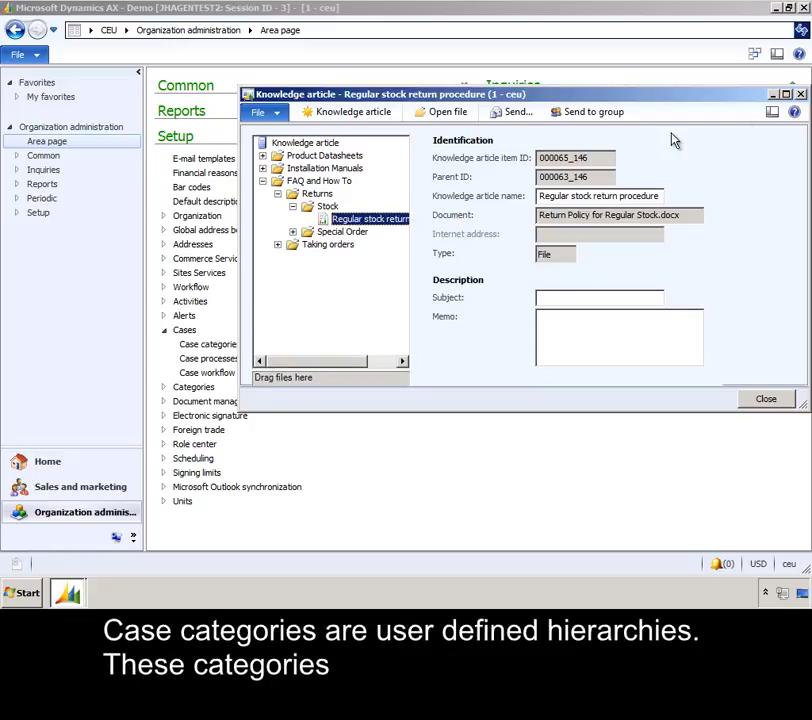
click(801, 94)
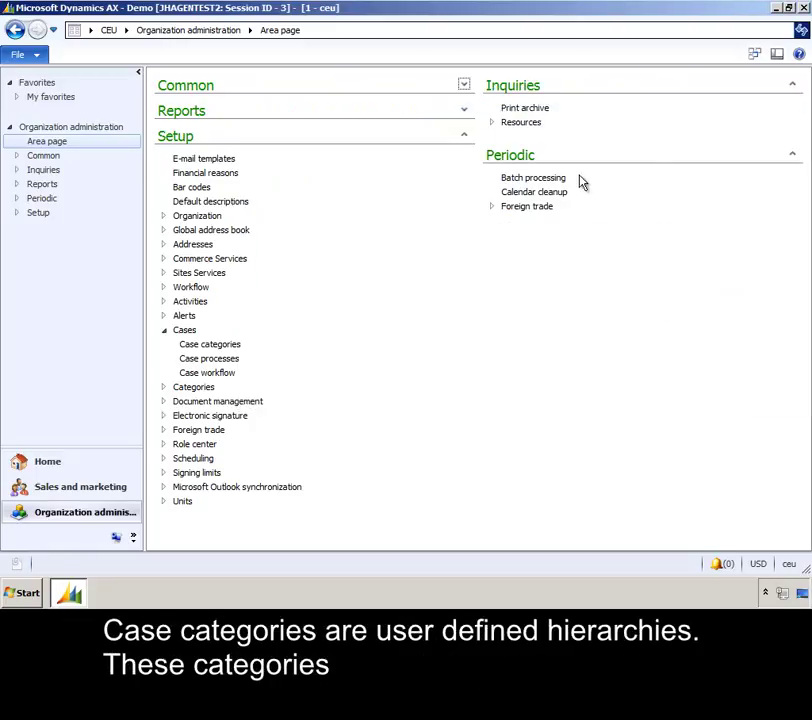
- Open Case categories and inspect Home Theater under Sales > AftSale with its default questionnaire
click(230, 345)
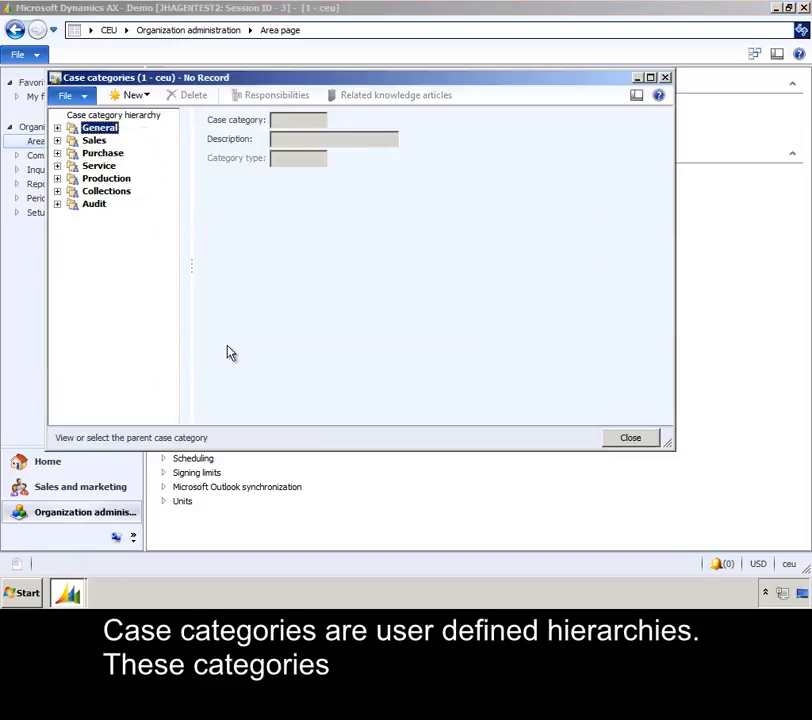
click(57, 141)
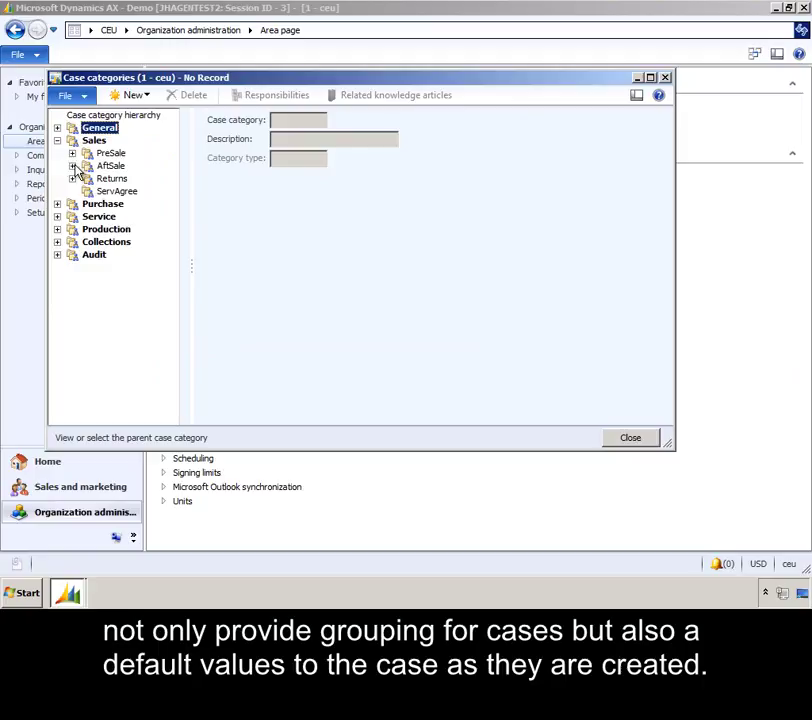
click(72, 166)
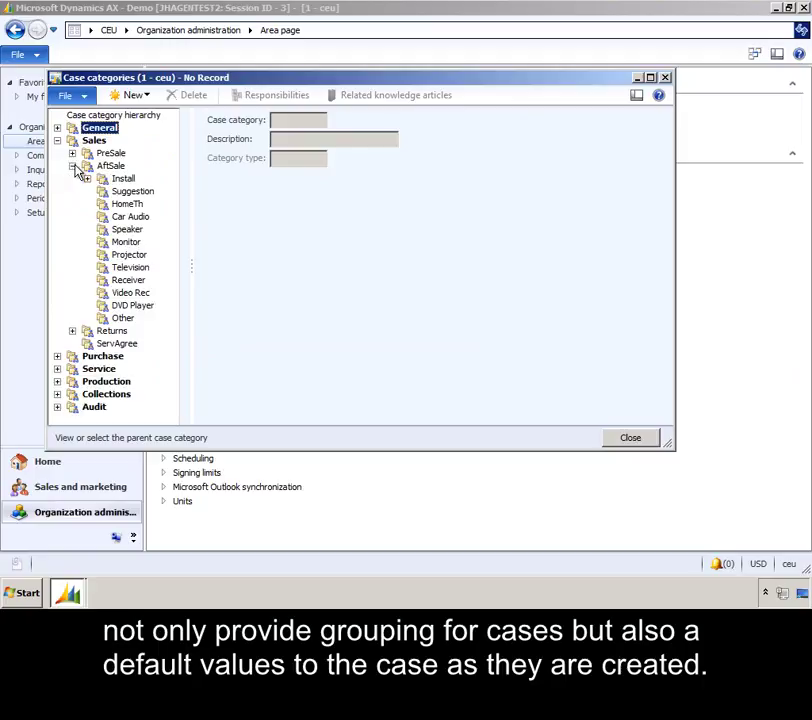
click(137, 205)
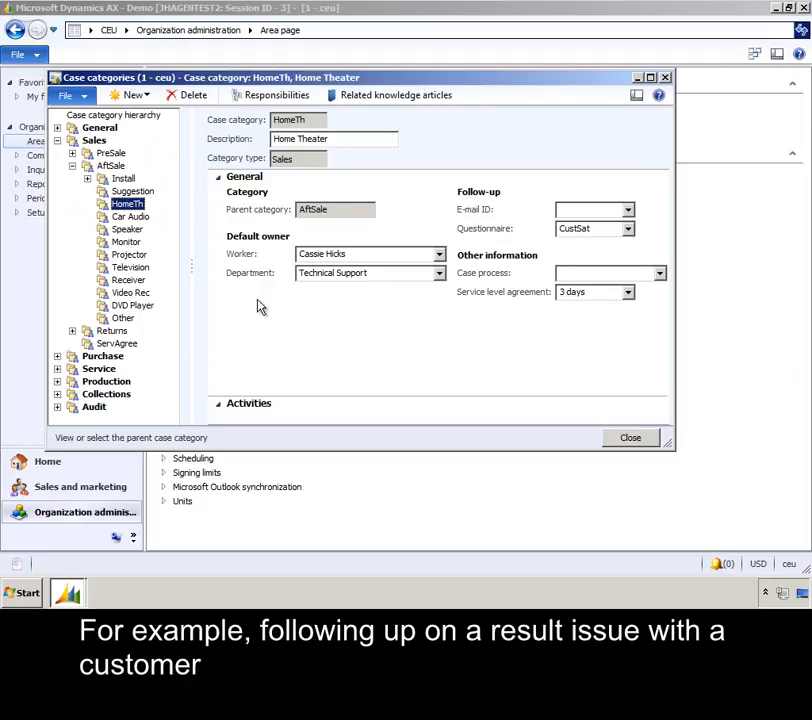
click(575, 228)
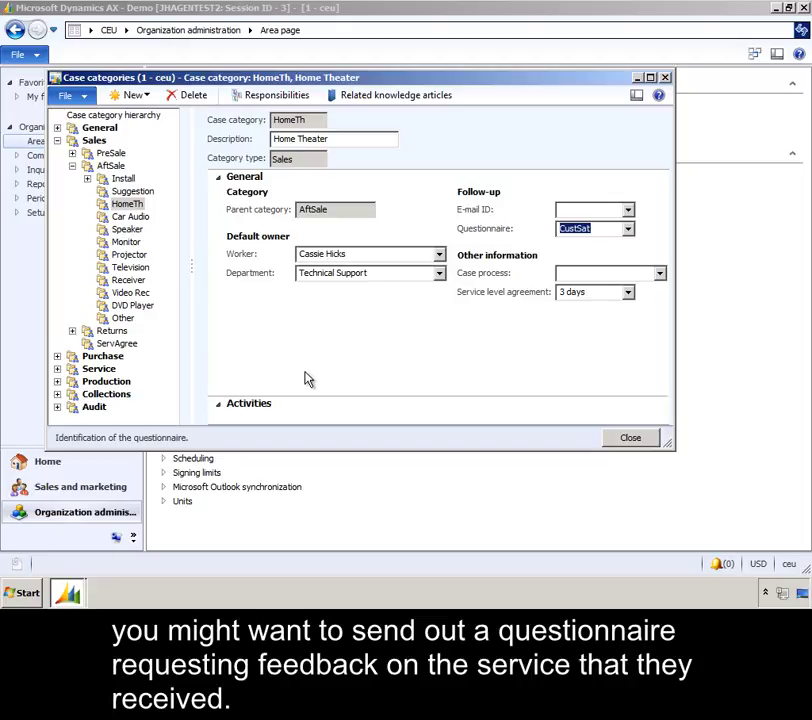
- Show the Special Order category under Returns and its linked knowledge articles
click(73, 167)
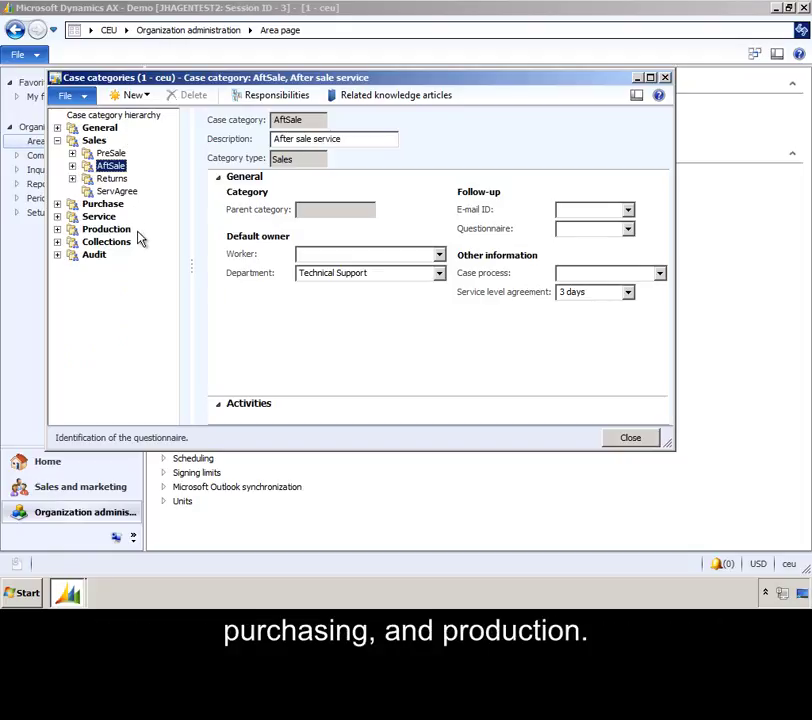
click(72, 179)
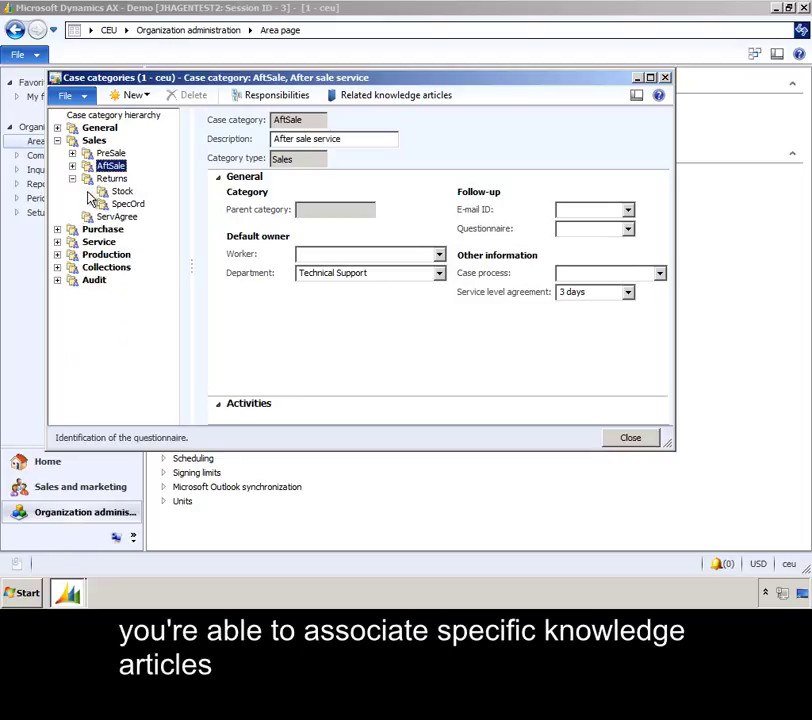
click(127, 205)
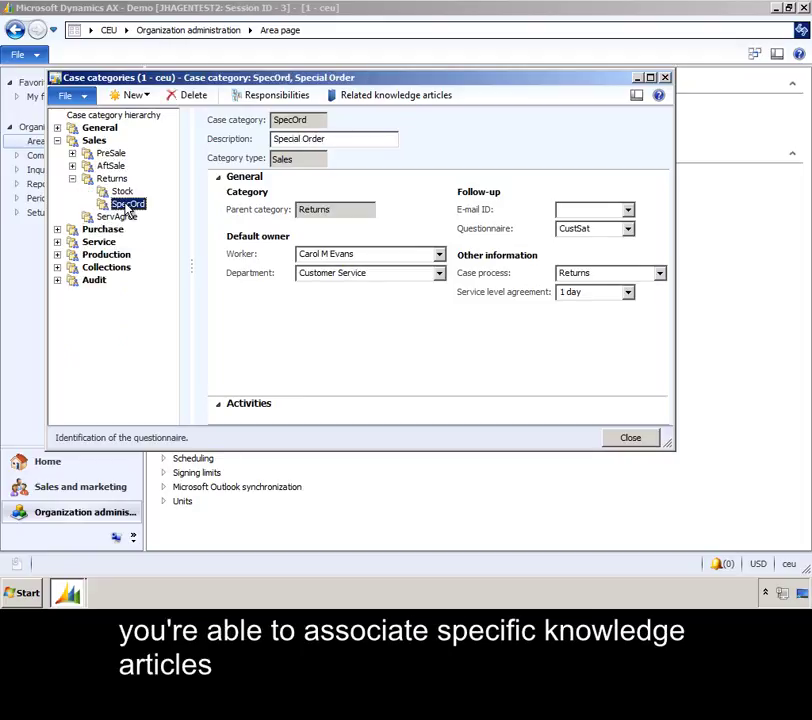
click(465, 100)
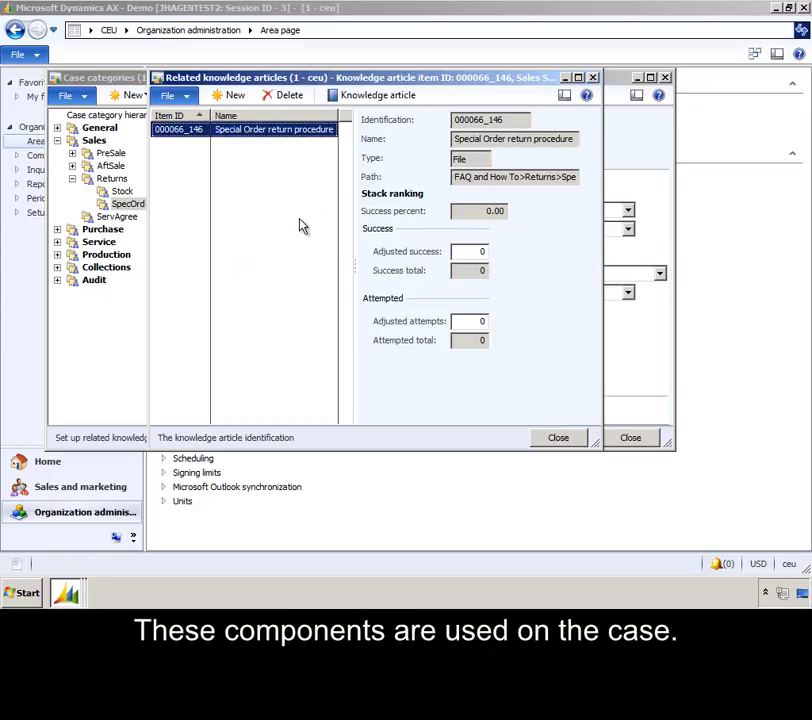
click(593, 78)
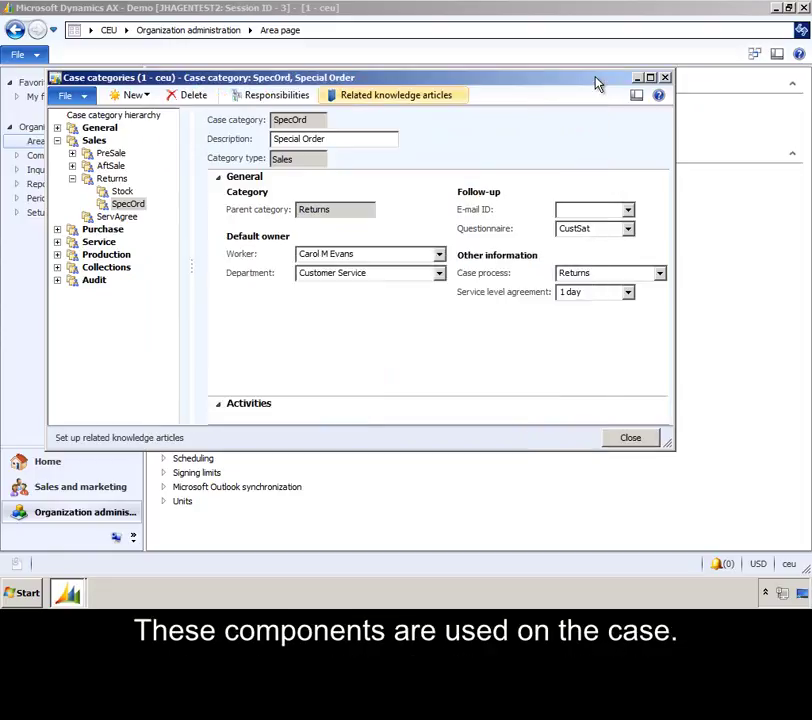
- Close Case categories and return to the All cases list in the Home area
click(665, 77)
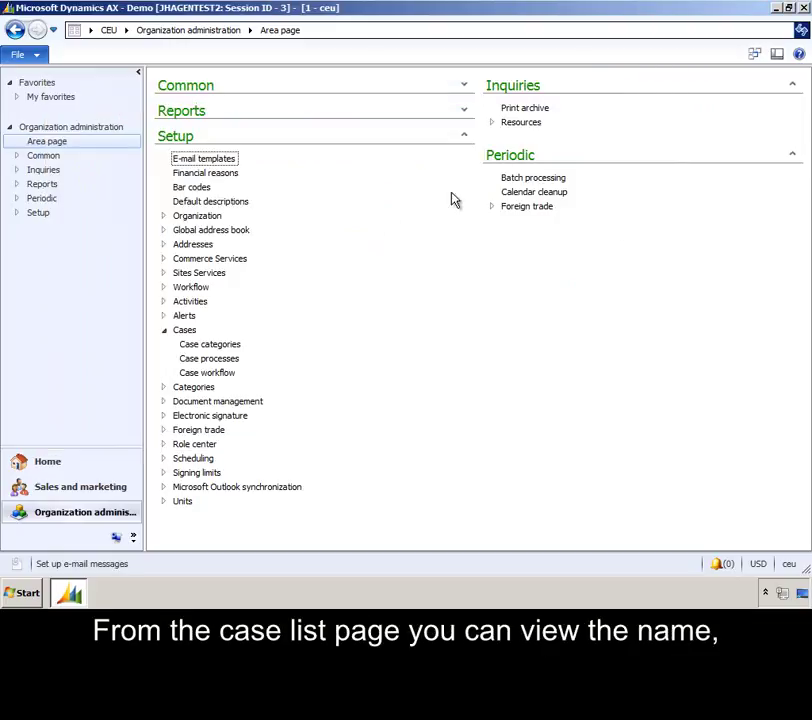
click(78, 470)
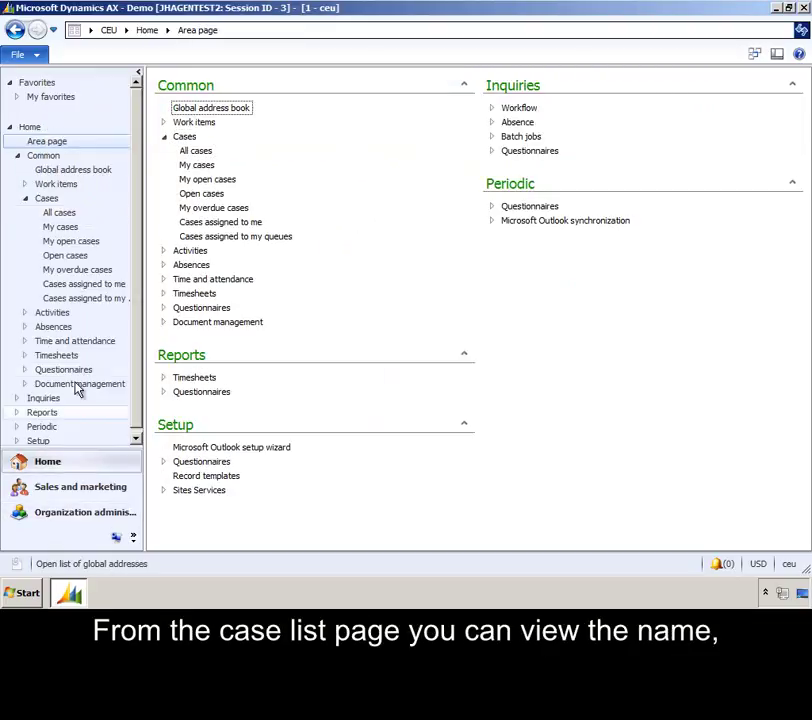
click(58, 212)
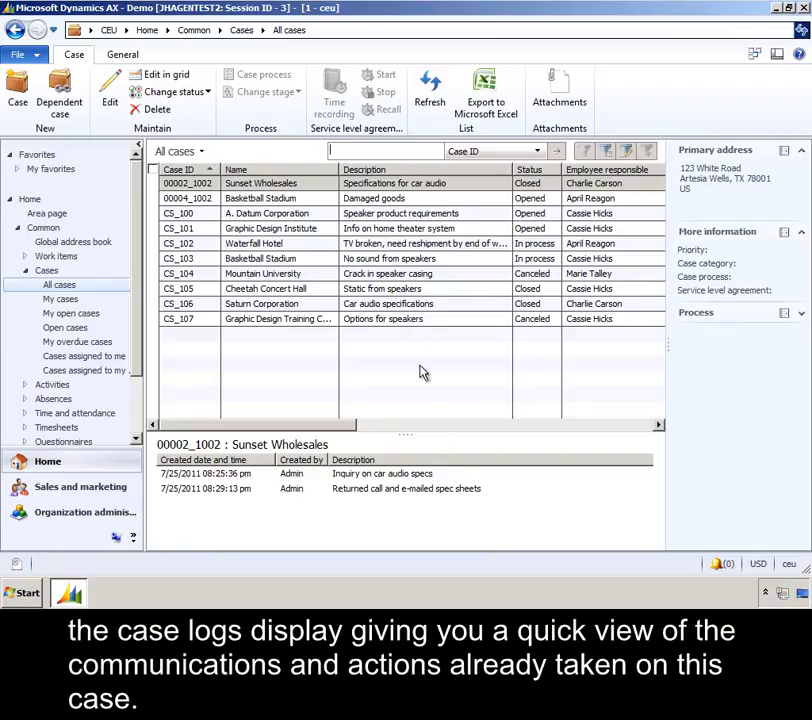
- Open case CS_102 Waterfall Hotel for editing and collapse its General details
click(422, 246)
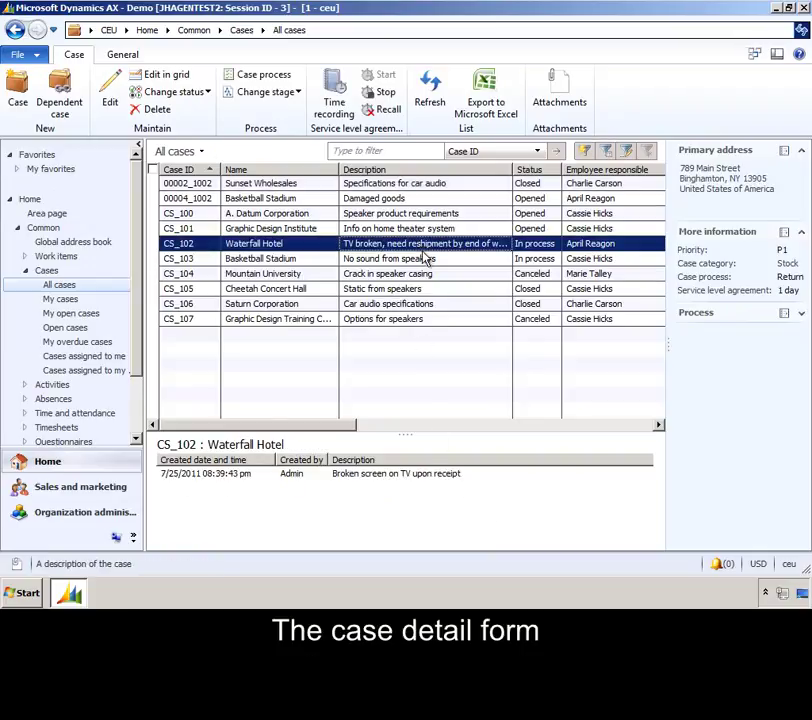
click(108, 88)
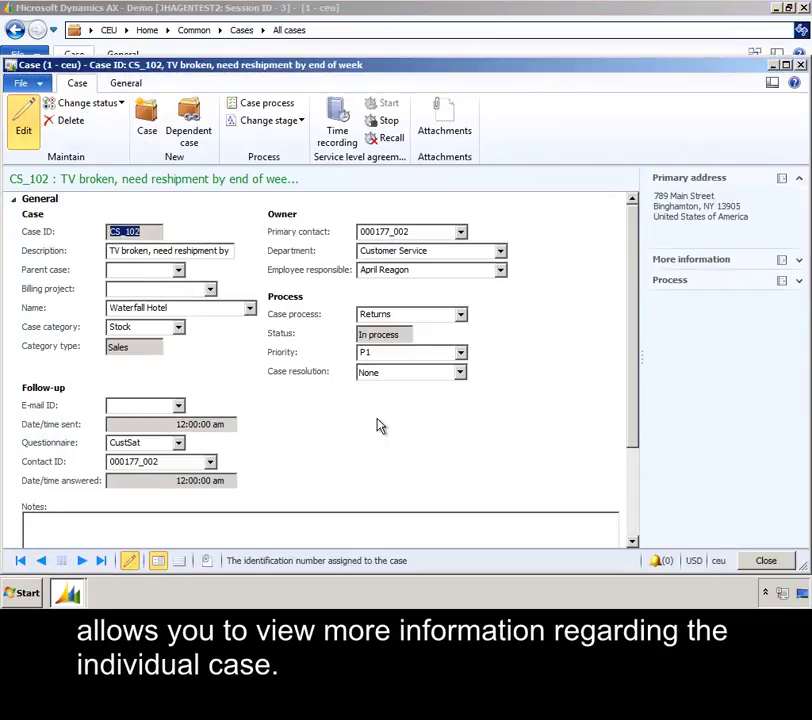
click(12, 200)
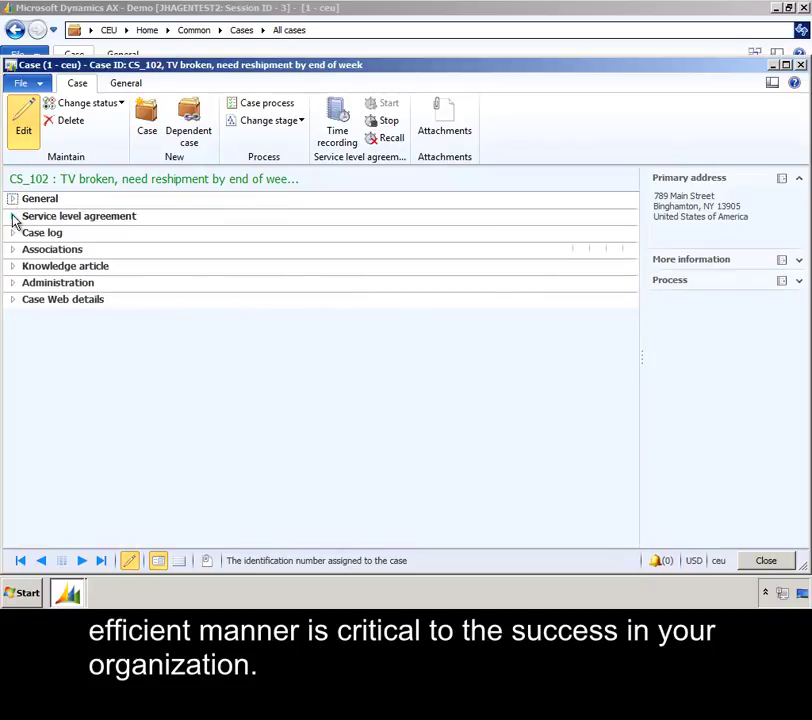
- Check CS_102's service level agreement details, then expand its Case log
click(13, 218)
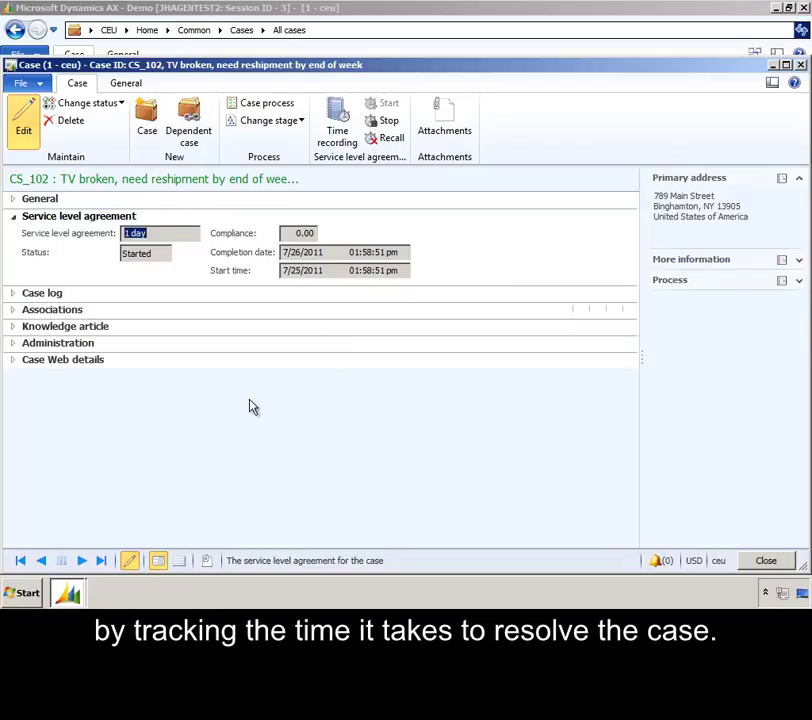
click(13, 216)
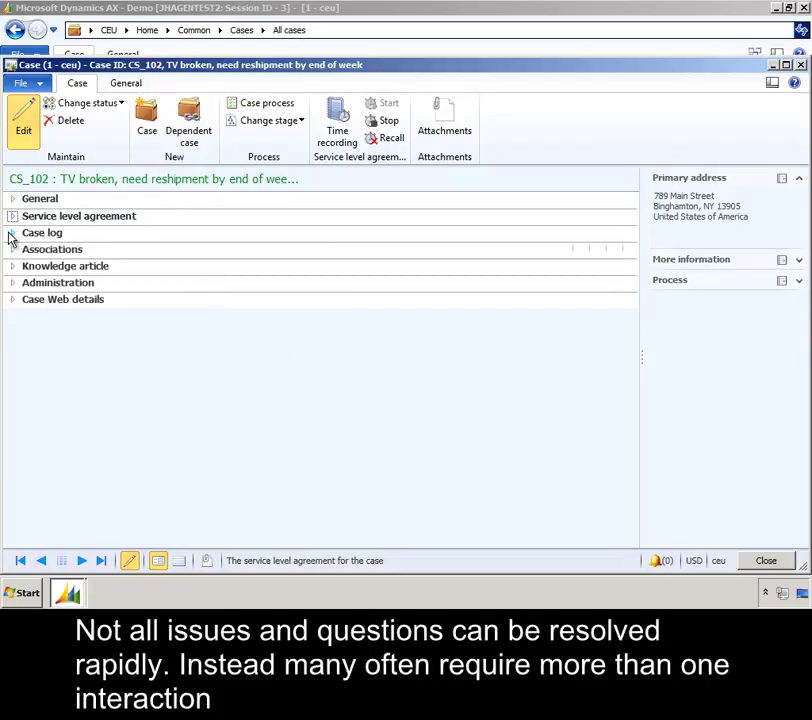
click(12, 233)
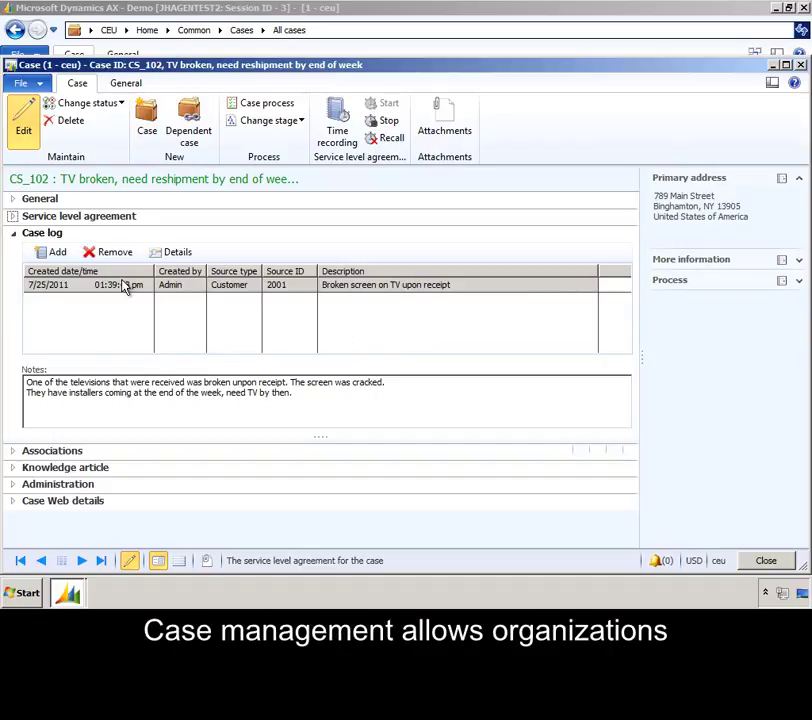
- Add and save a case log entry 'need to called back' on CS_102, then close the case form
click(55, 253)
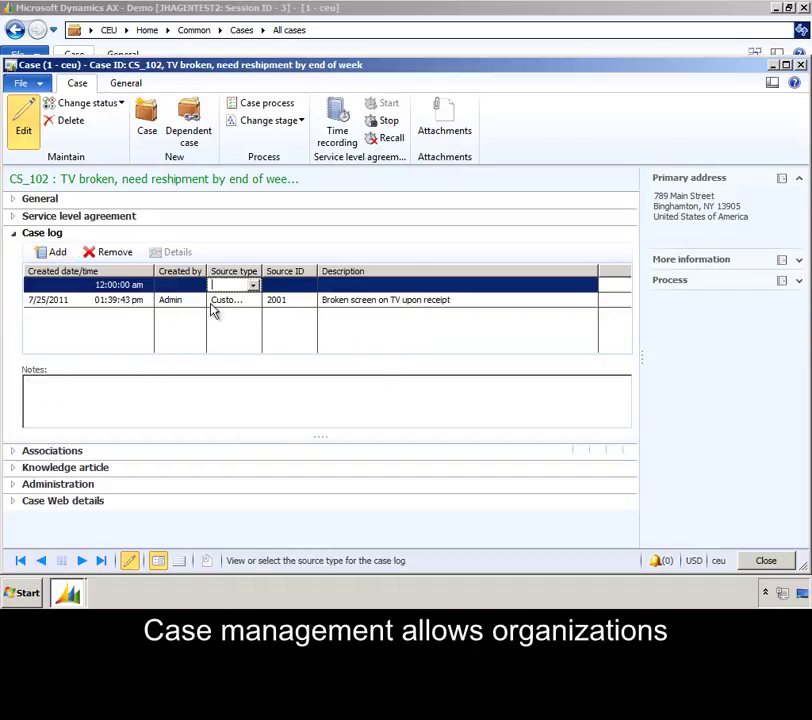
click(343, 286)
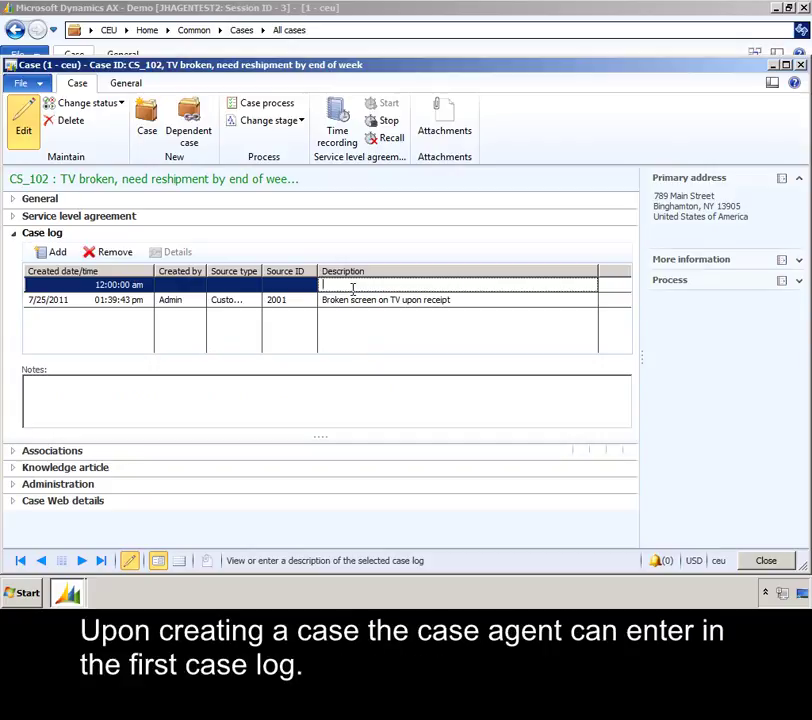
text(ne)
text(ed )
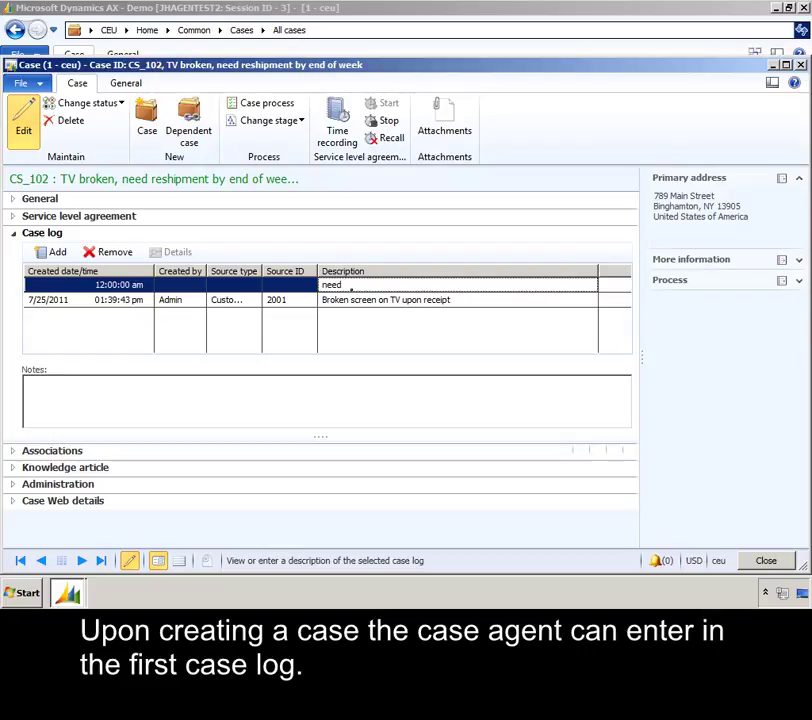
text(to)
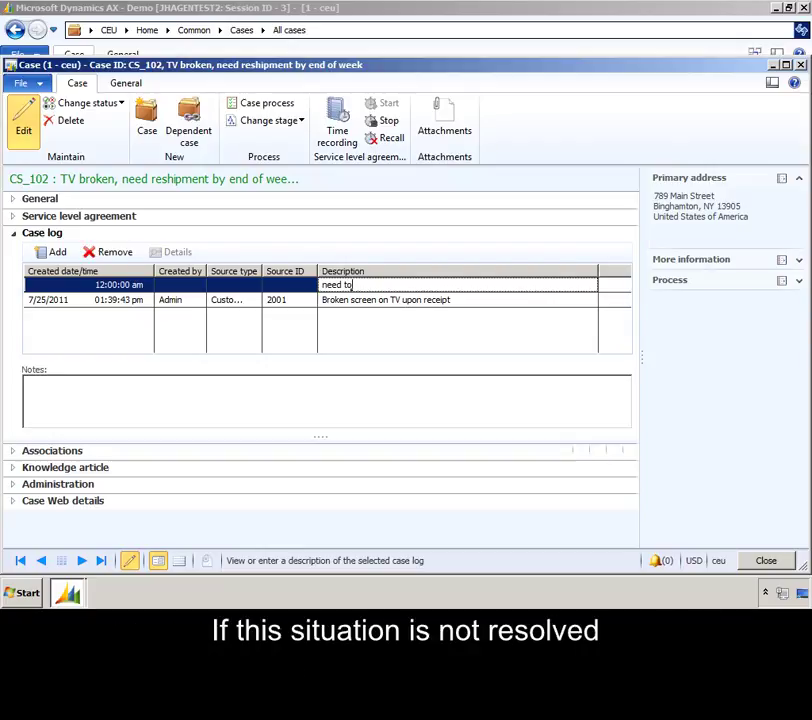
text( called back)
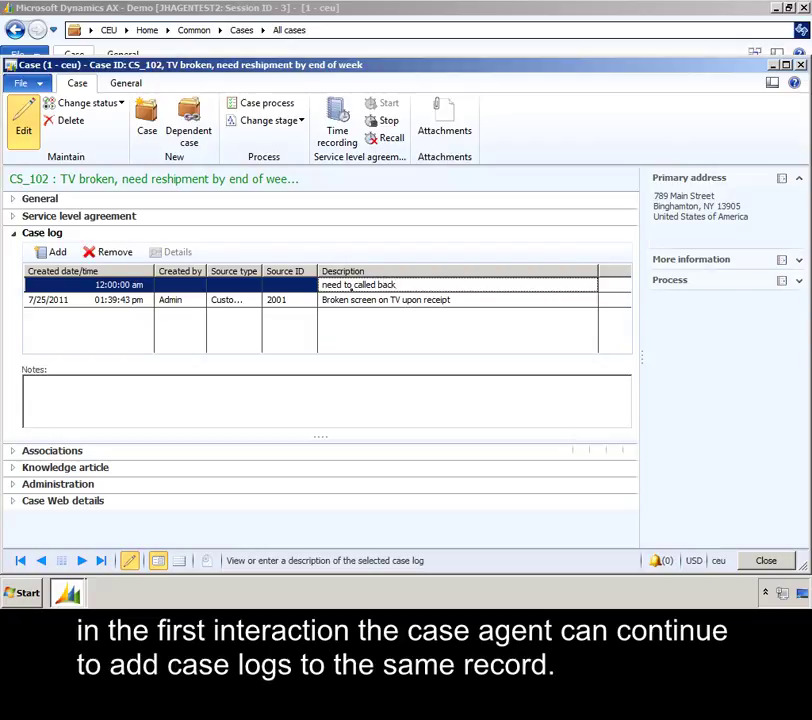
key(ctrl+s)
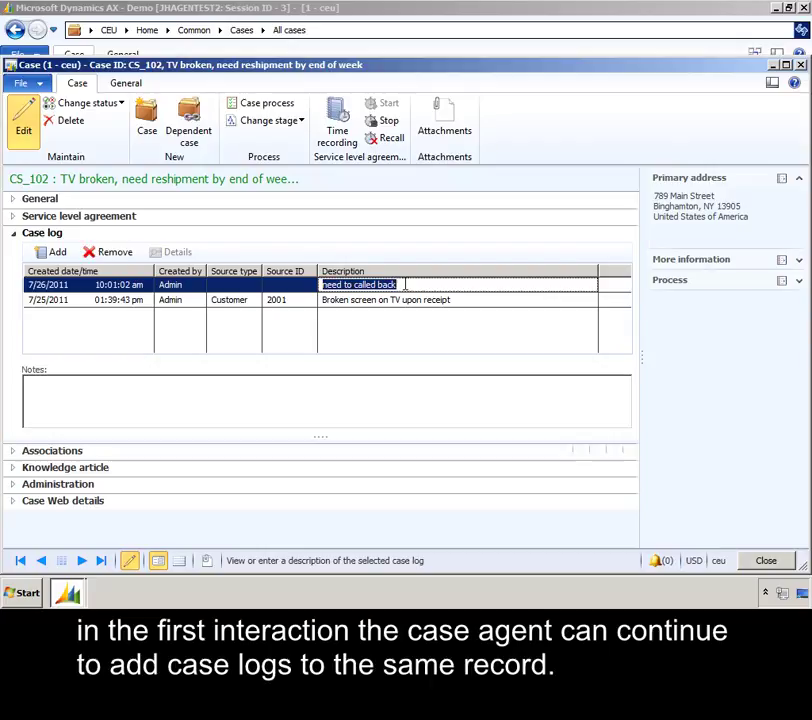
click(801, 64)
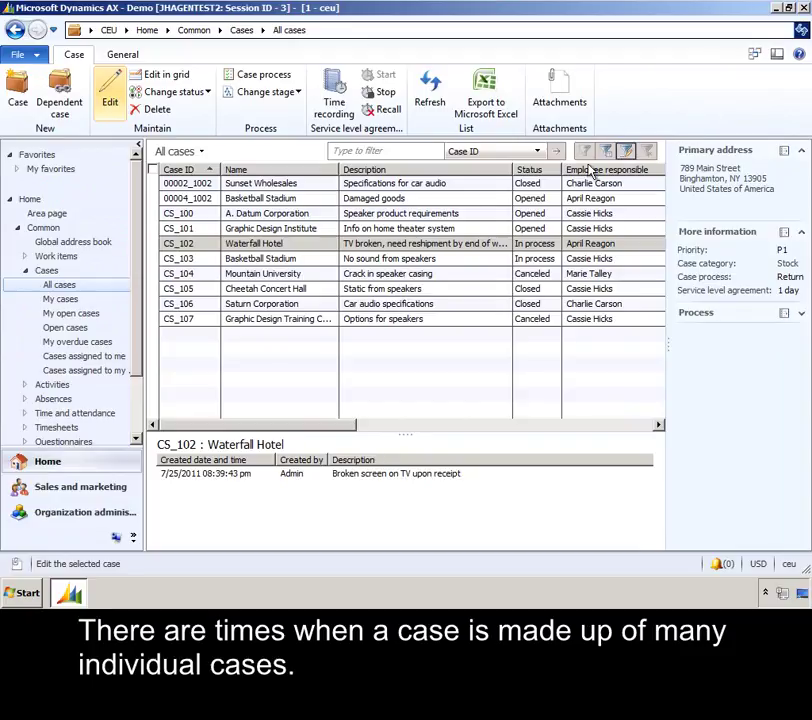